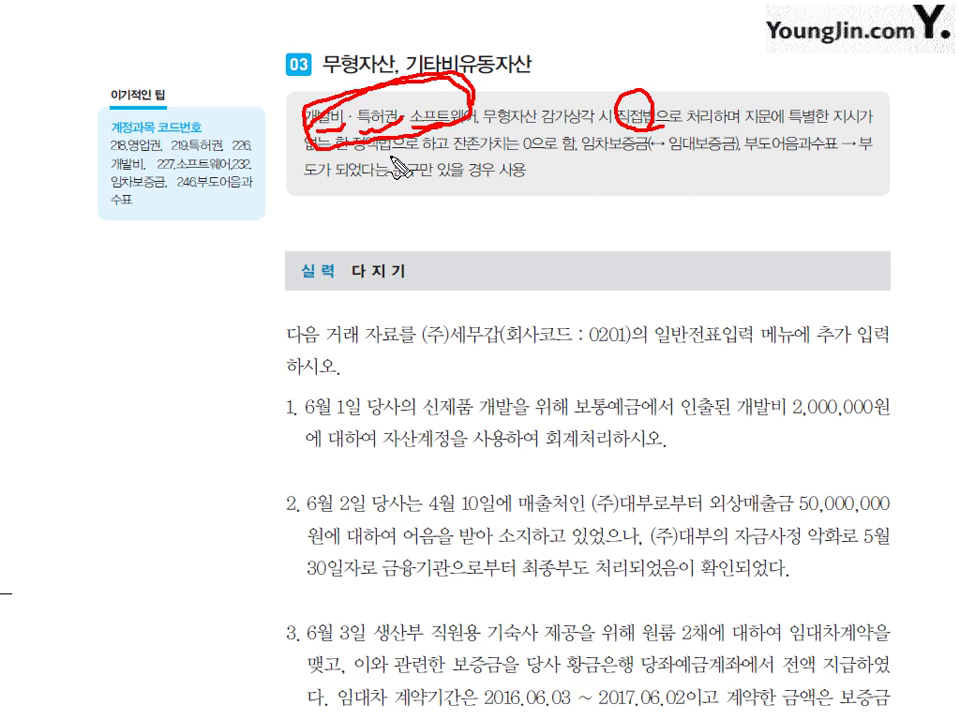
Circle 정액법 and the zero residual value, underline 임차보증금 and 부도어음과수표, and note 부채 beneath 임대보증금 on the textbook page
left_click_drag(378, 140, 380, 141)
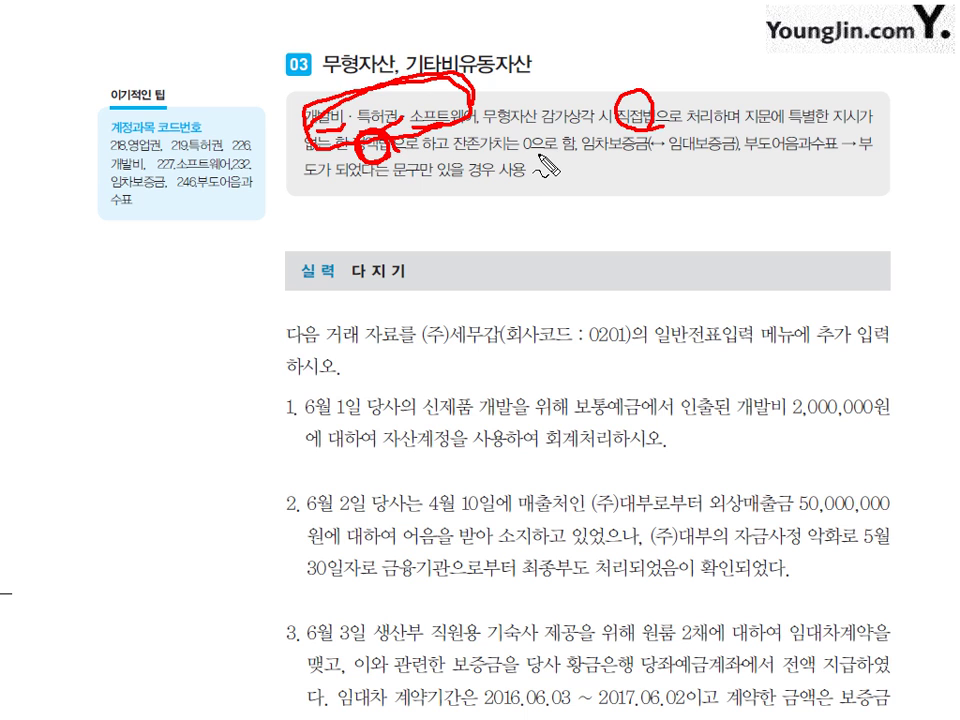
left_click_drag(545, 128, 548, 134)
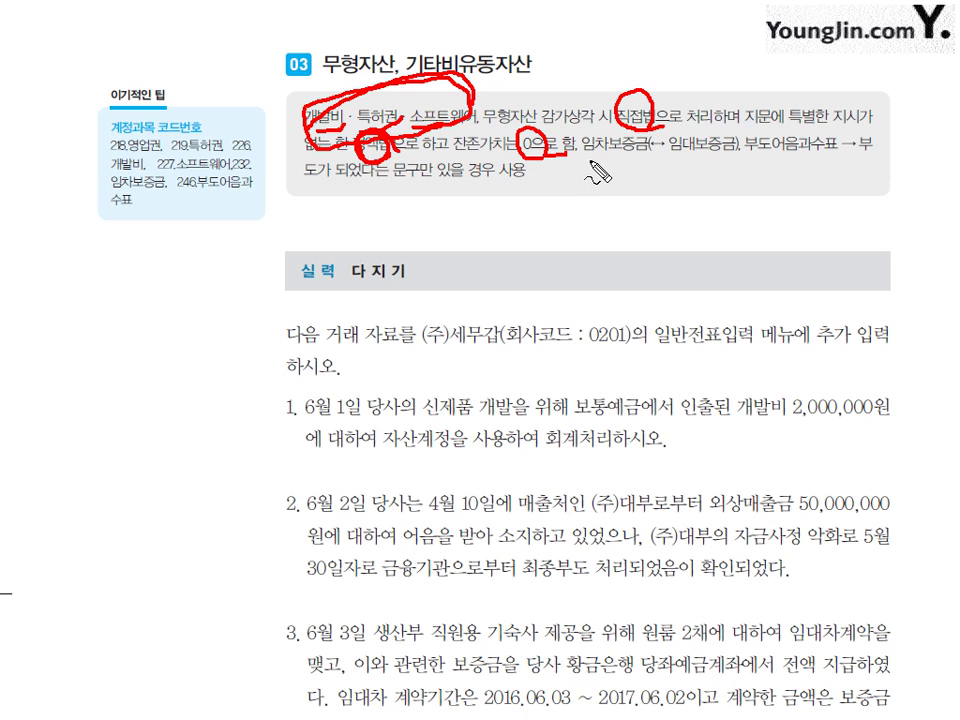
mouse_move(583, 153)
left_mouse_down()
mouse_move(645, 152)
mouse_move(640, 162)
left_mouse_up()
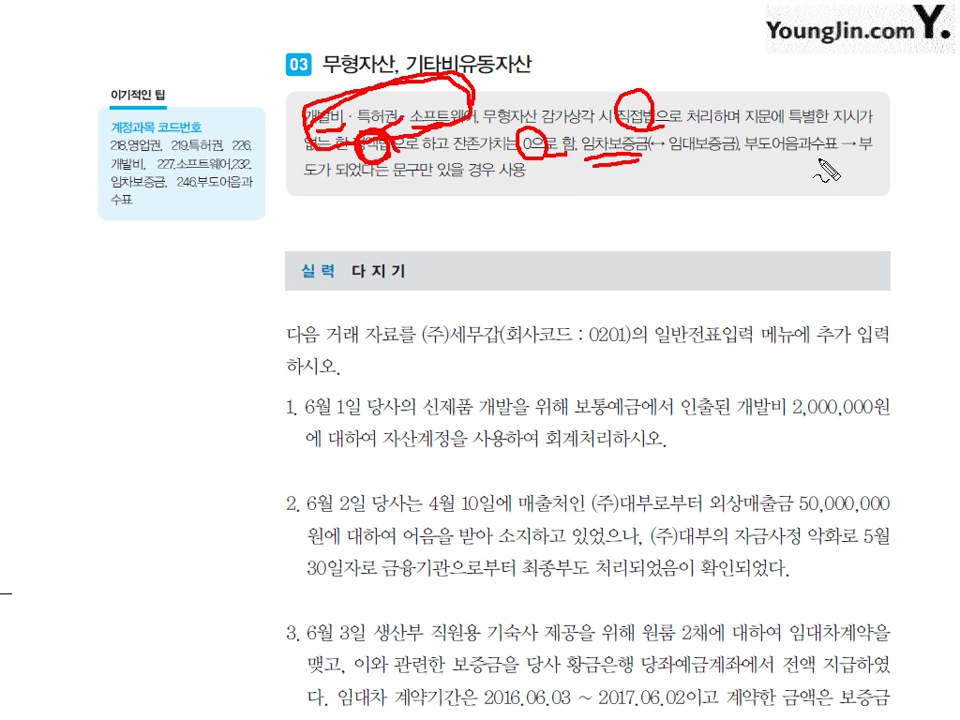
mouse_move(748, 155)
left_mouse_down()
mouse_move(800, 154)
mouse_move(805, 164)
left_mouse_up()
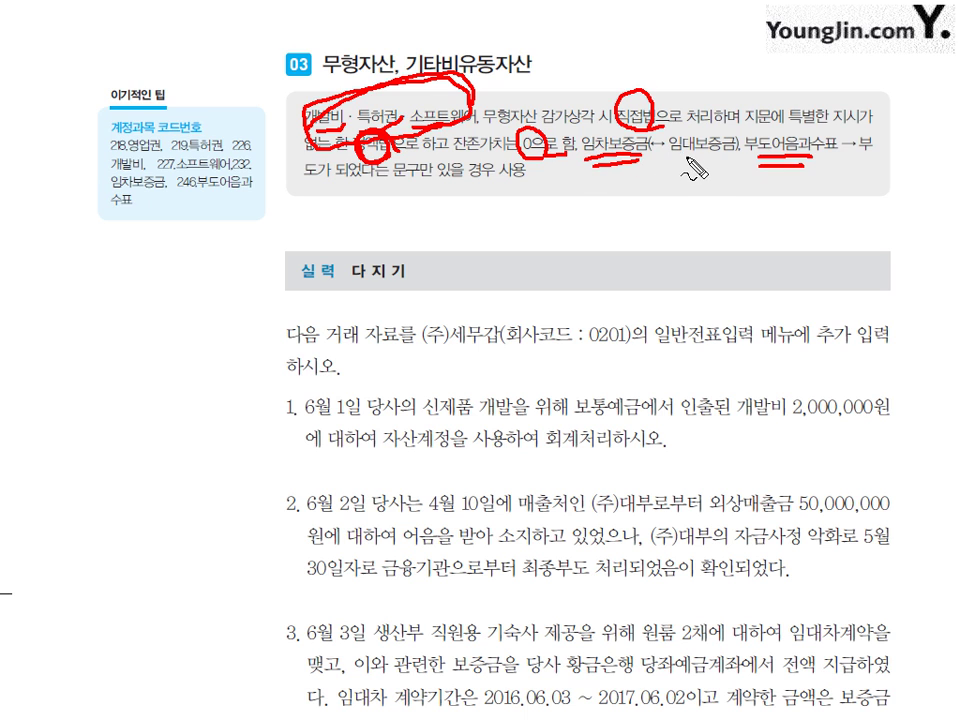
mouse_move(683, 162)
left_mouse_down()
mouse_move(683, 188)
mouse_move(693, 177)
mouse_move(688, 214)
mouse_move(713, 212)
mouse_move(712, 222)
left_mouse_up()
left_click(680, 207)
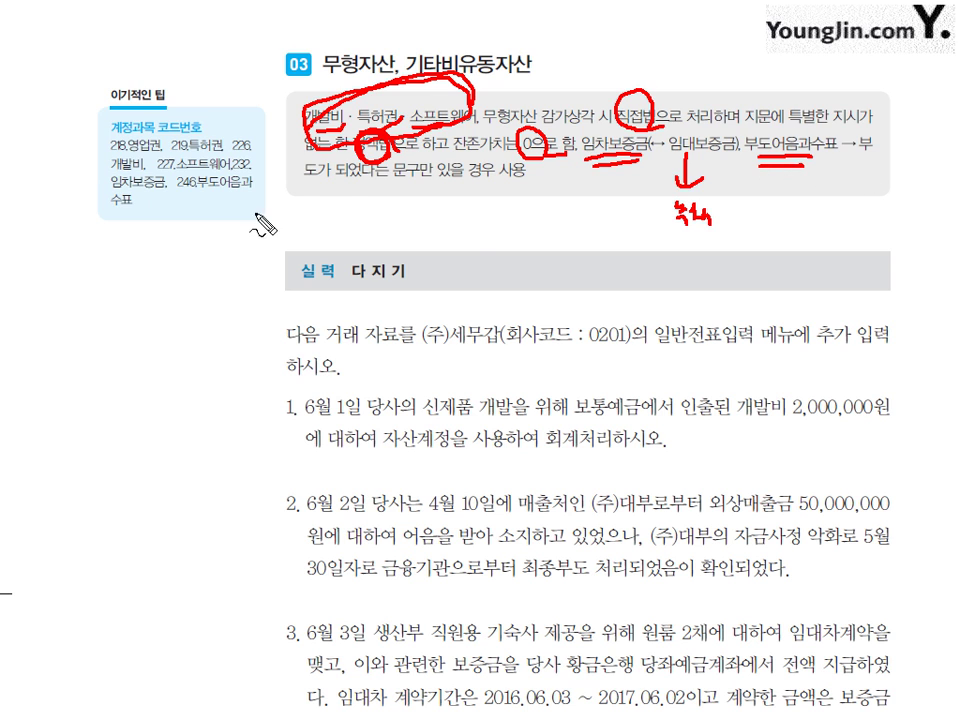
Mark the dishonoured-note wording and bracket the account codes in the tip box, and clear all pen markings
left_click_drag(330, 190, 465, 187)
left_click_drag(754, 121, 758, 127)
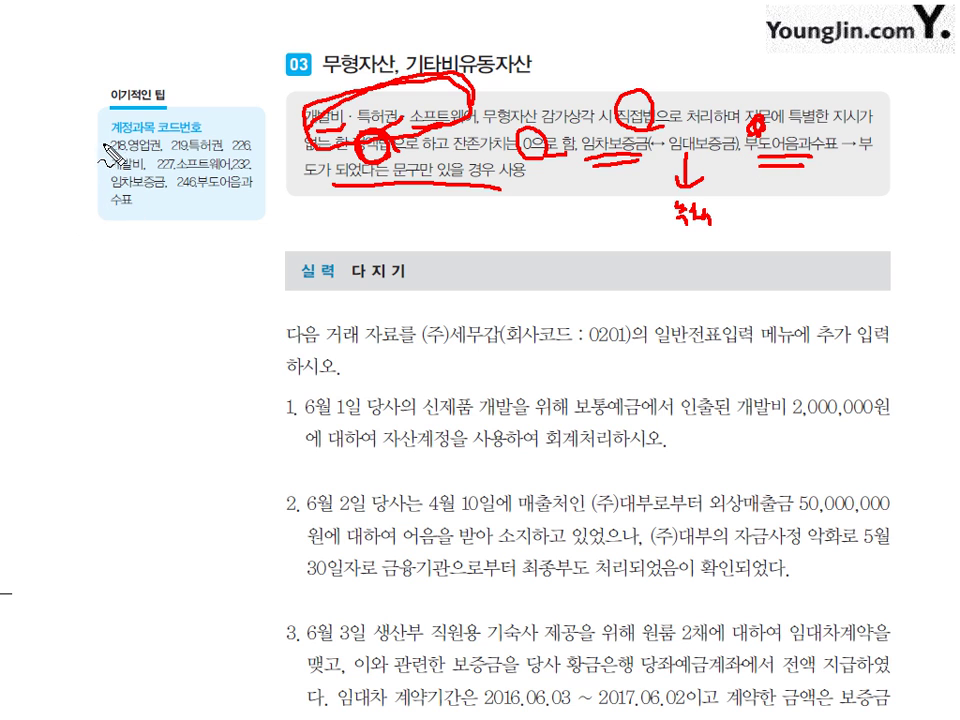
left_click_drag(108, 142, 100, 214)
left_click_drag(256, 146, 249, 214)
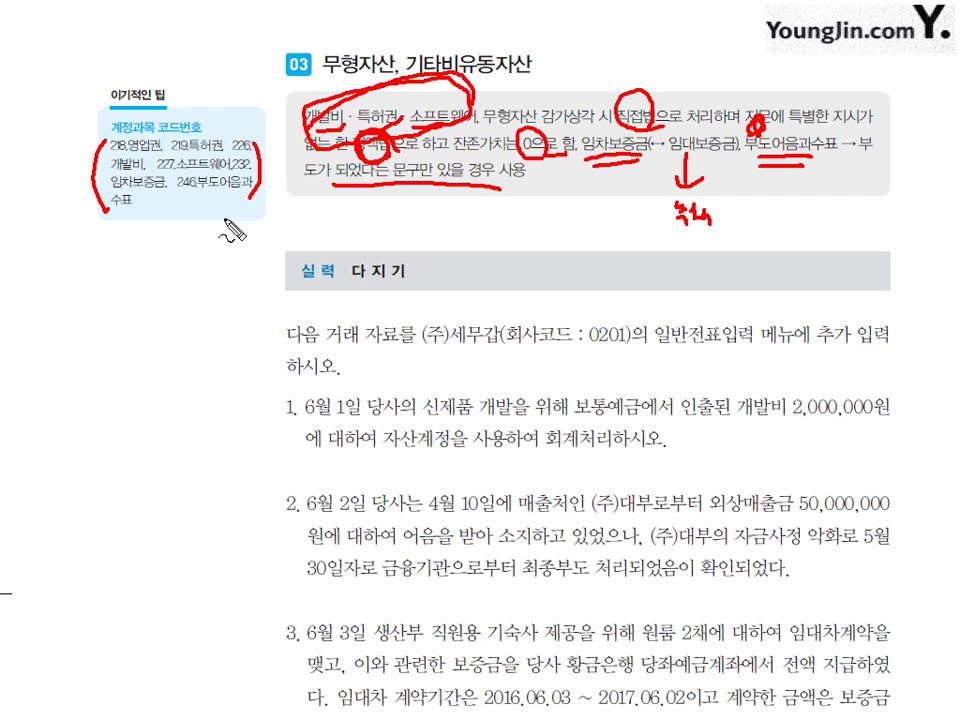
key("Escape")
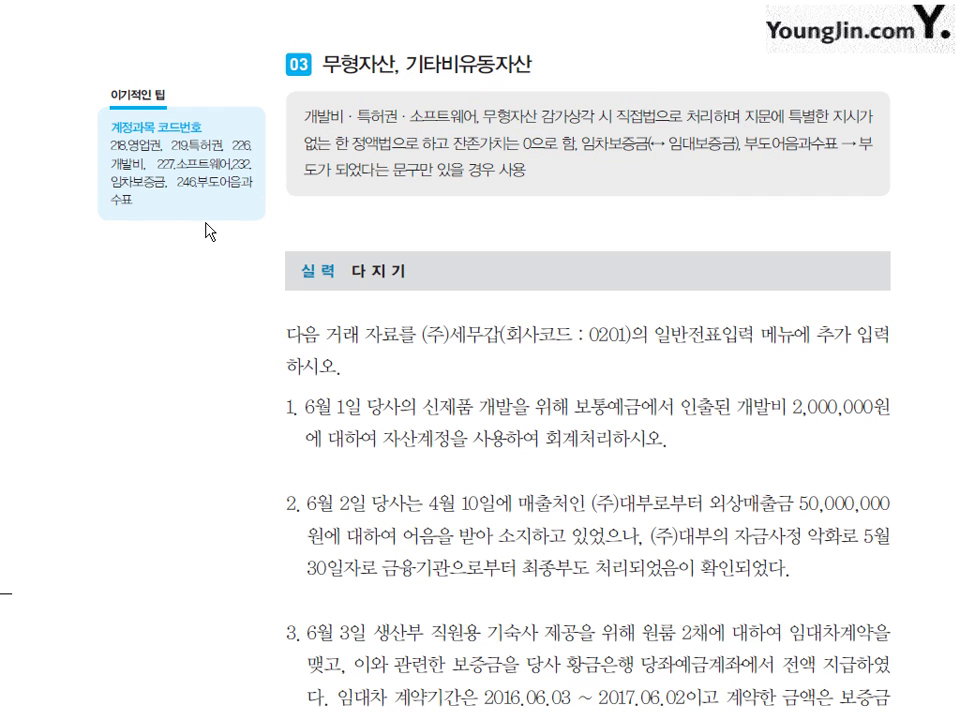
Switch to KcLep's 일반전표입력 window, load all of June 2016, and start a debit (차변) line on day 1
left_click(545, 438)
key("alt+Tab")
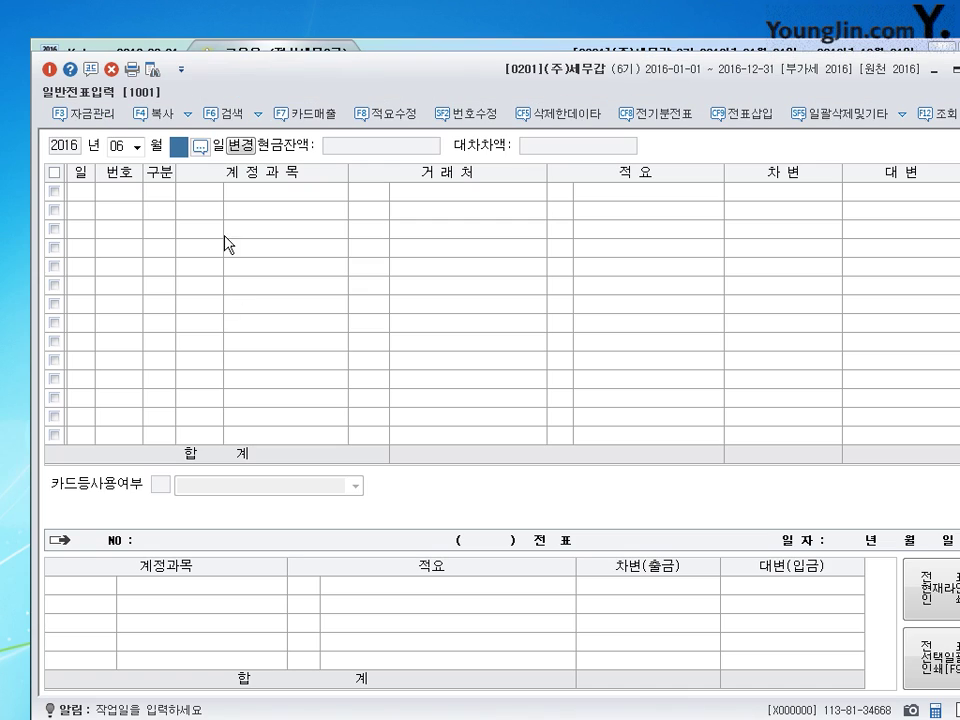
key("Return")
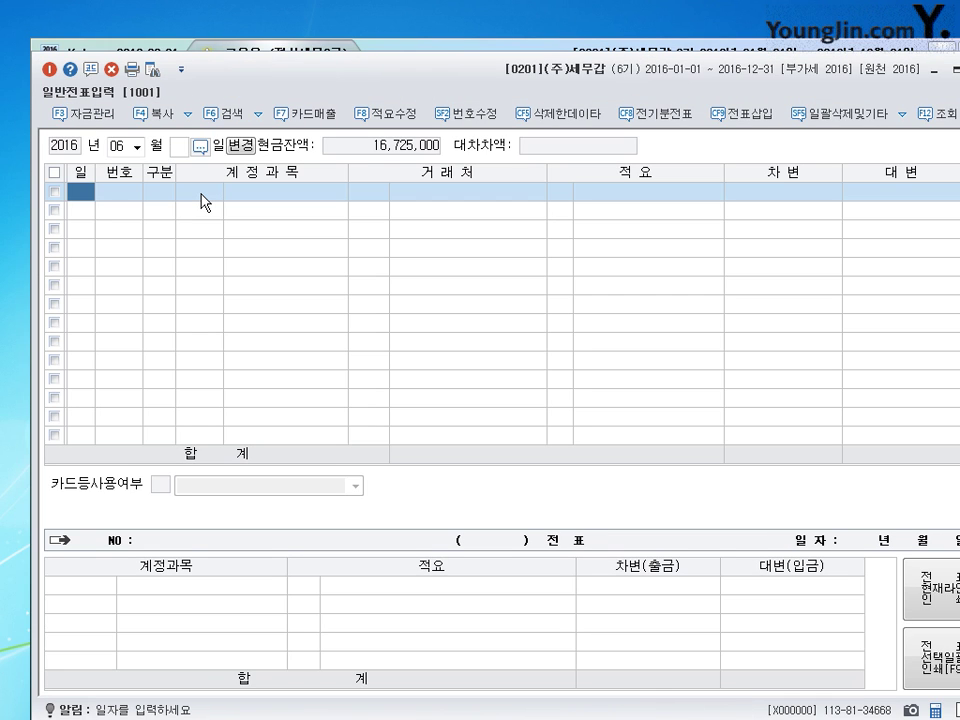
type("1")
key("Return")
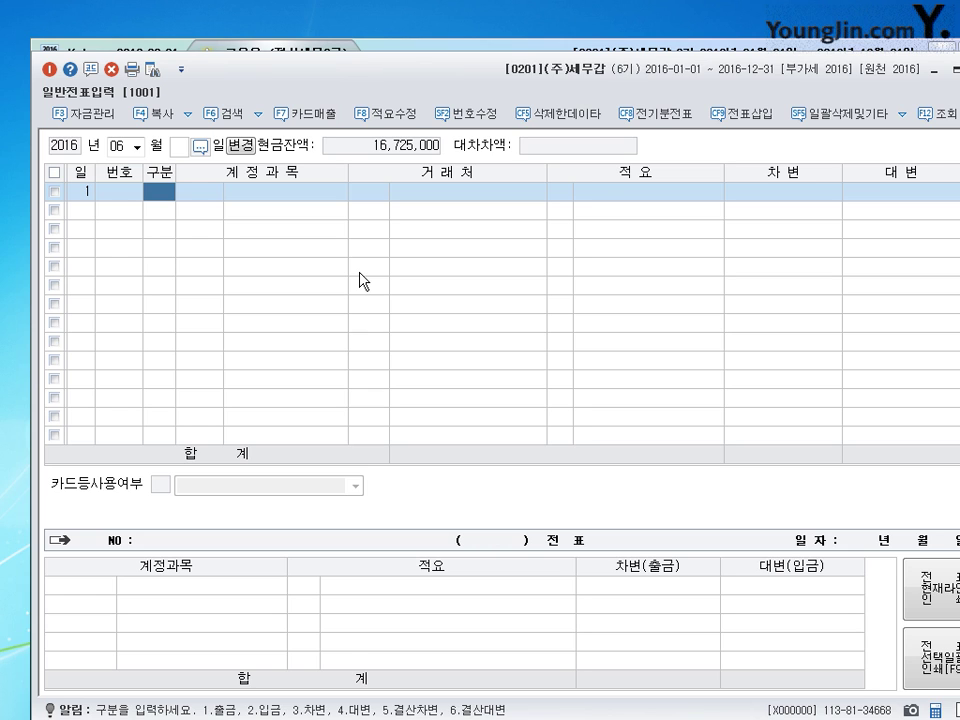
type("3")
key("Return")
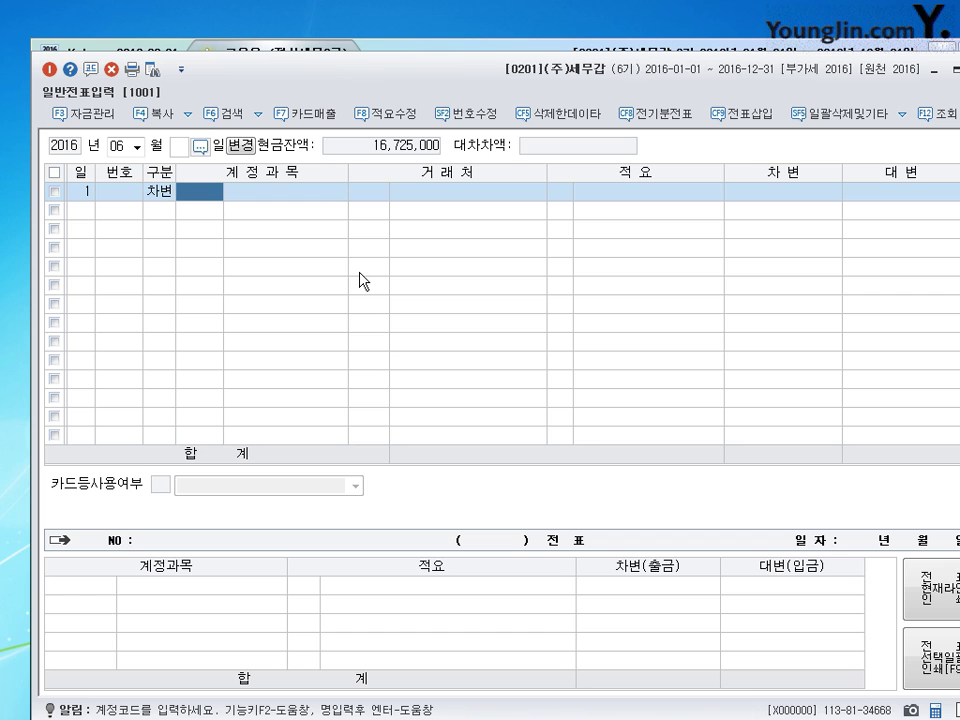
type("2++")
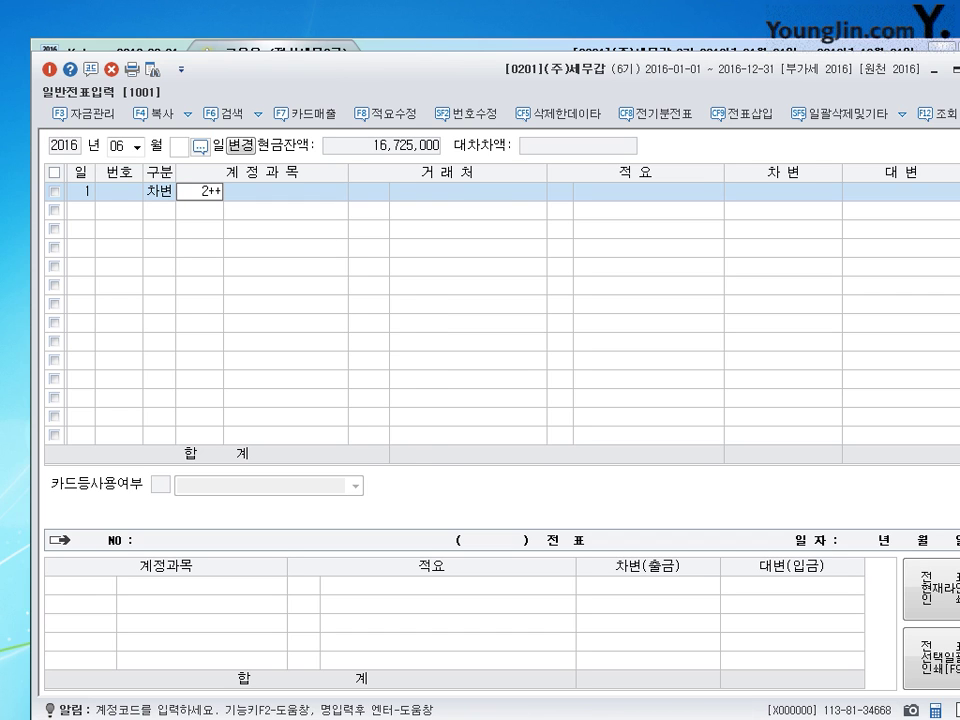
key("Return")
key("Escape")
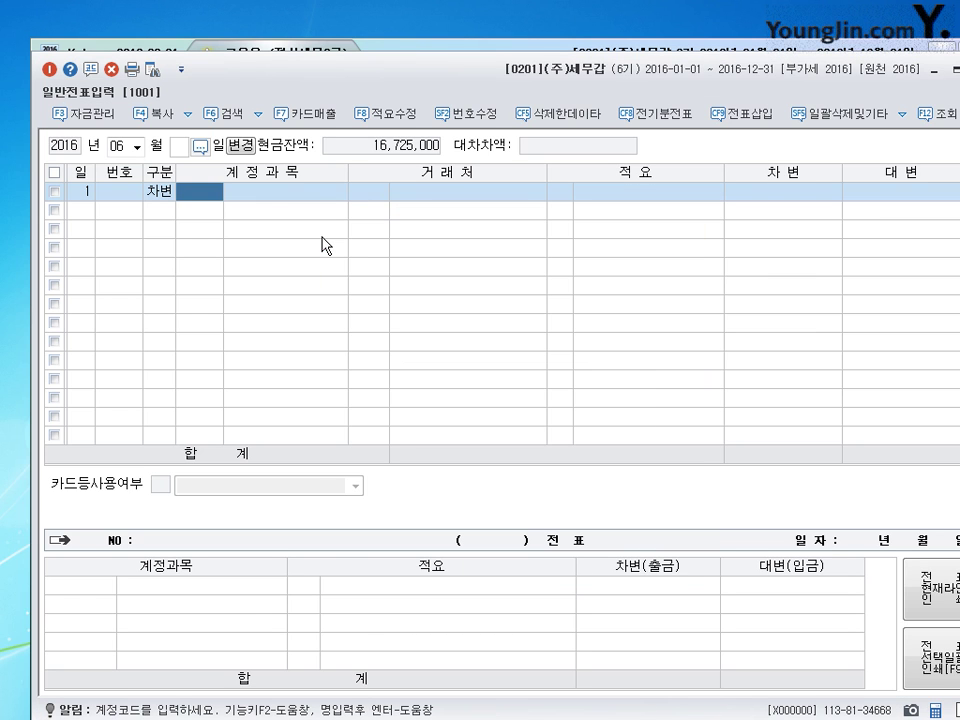
Complete the June 1 debit line with account 226 개발비 and an amount of 2,000,000, leaving the client and description blank
type("226")
key("Return")
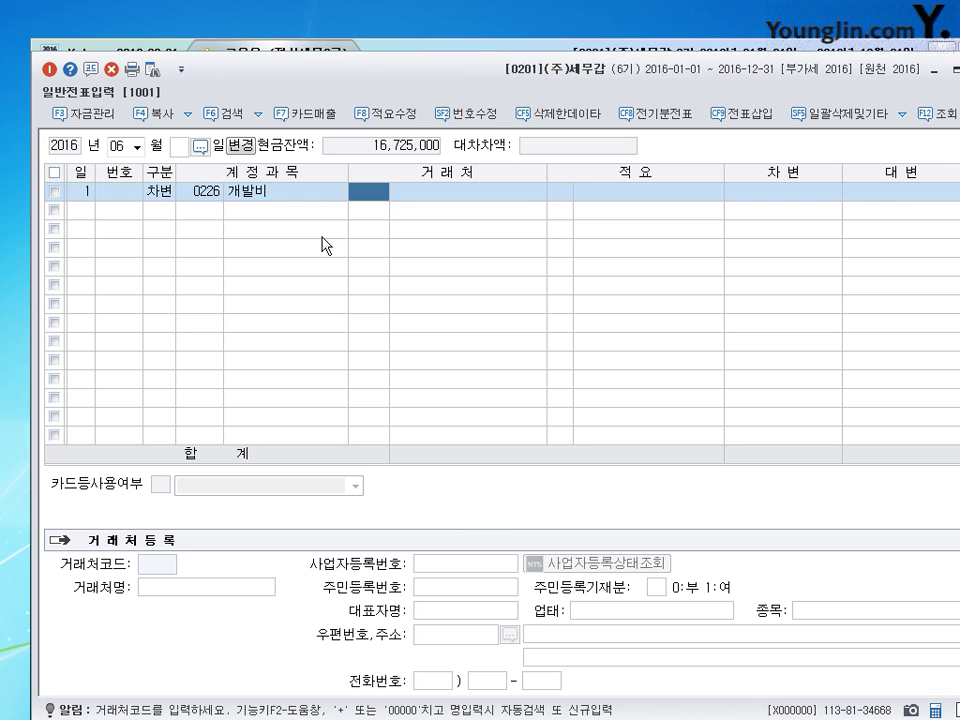
key("Return")
key("Return")
type("2++")
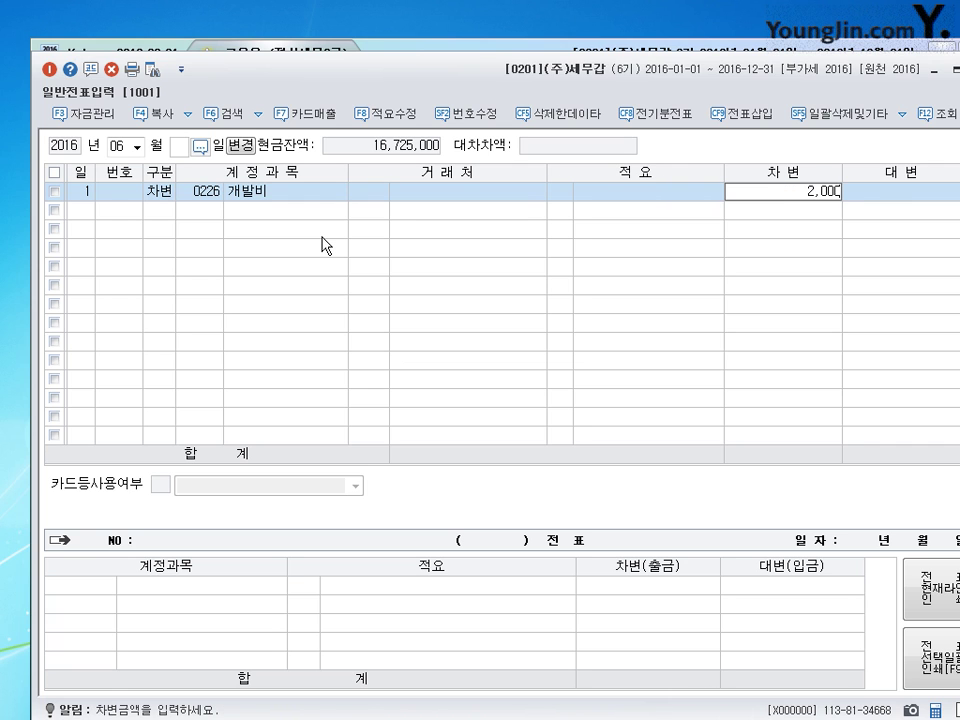
key("Return")
Add the balancing June 1 credit (대변) line with account 103 보통예금, leaving the client and description blank
key("Return")
type("4103")
key("Return")
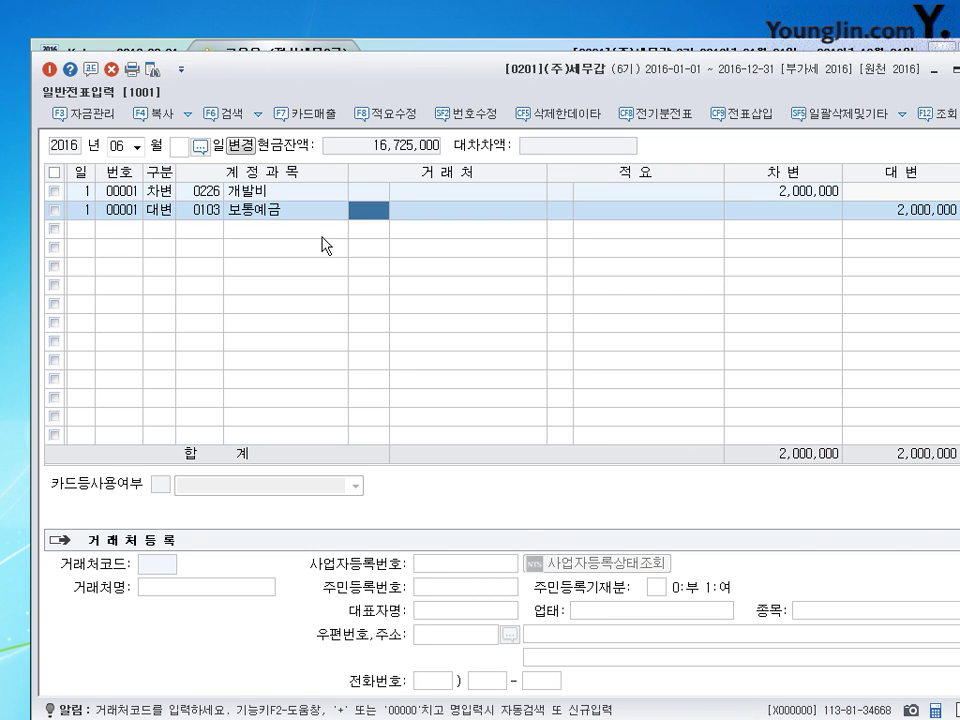
key("Return")
key("Return")
Enter a June 2 debit line for account 246 부도어음과수표 with client (주)대부 and an amount of 50,000,000
type("2")
key("Return")
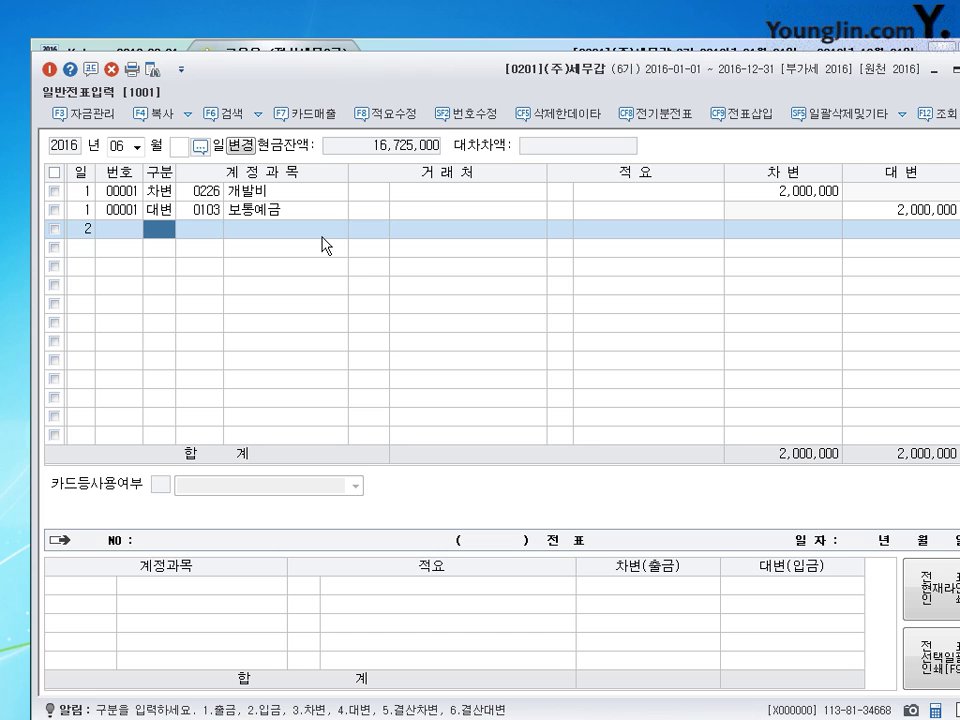
key("3")
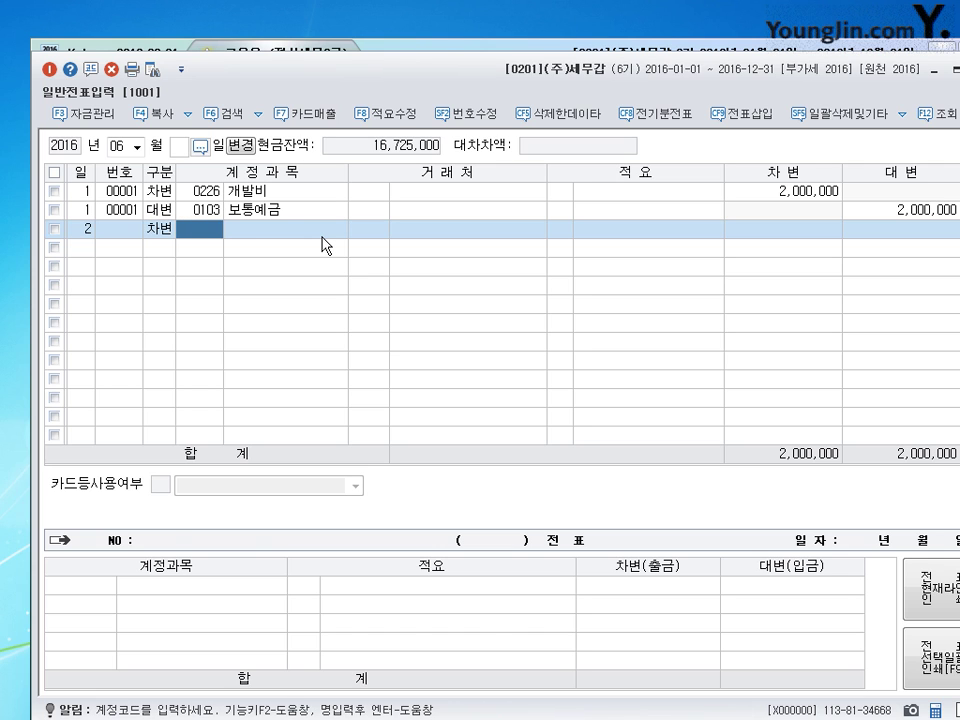
type("246")
key("Return")
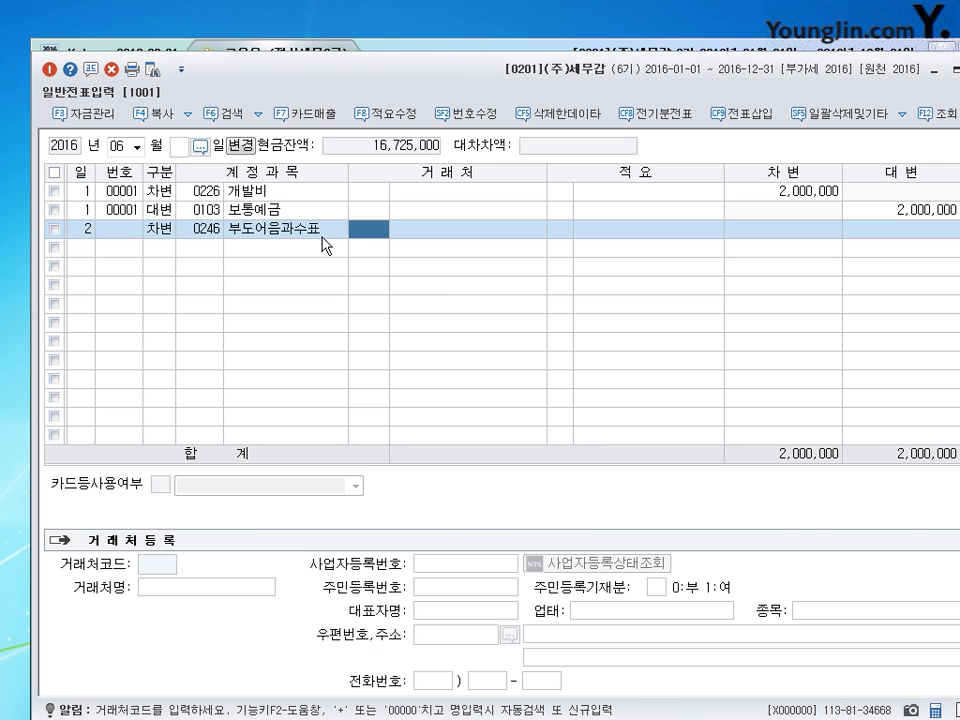
type("대부")
key("Return")
key("Return")
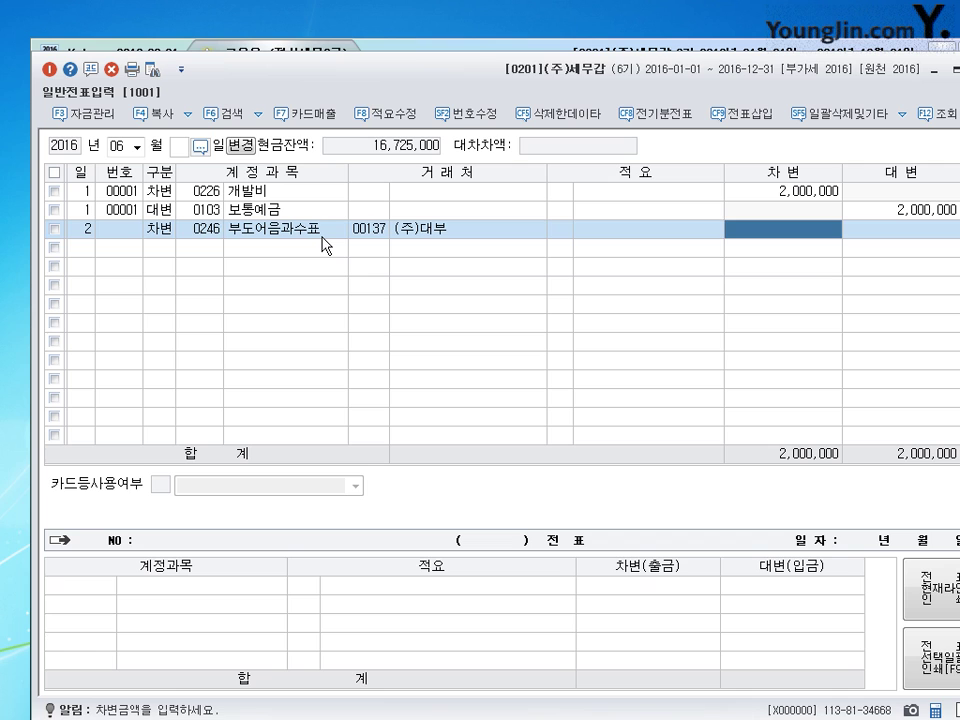
type("50000000")
key("Return")
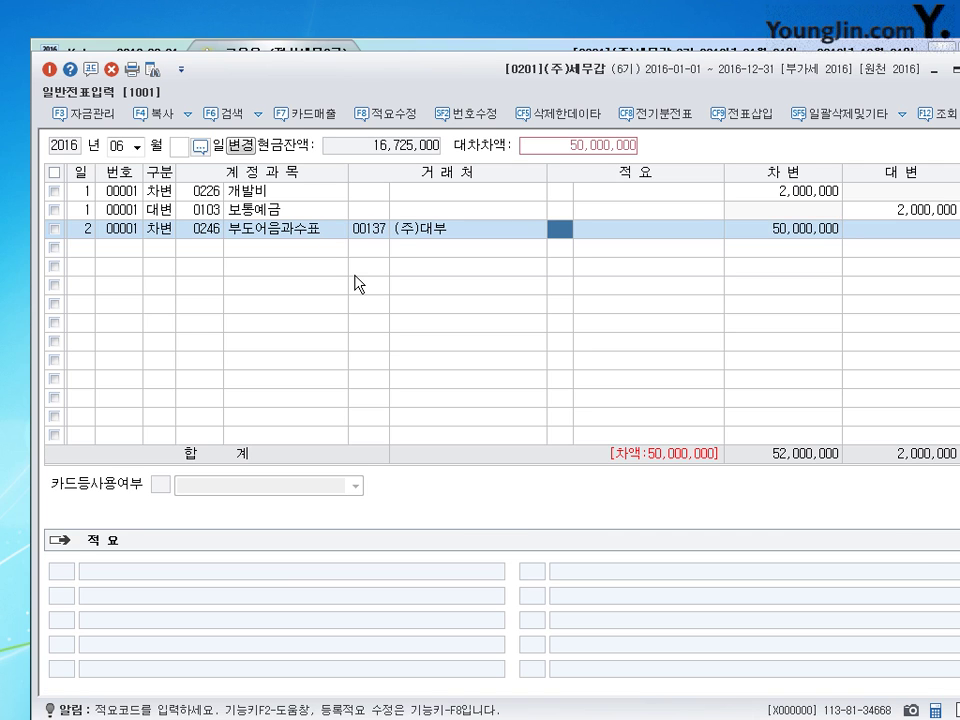
key("Return")
Add the balancing June 2 credit line with account 110 받을어음 and client 137 (주)대부
type("2")
key("Return")
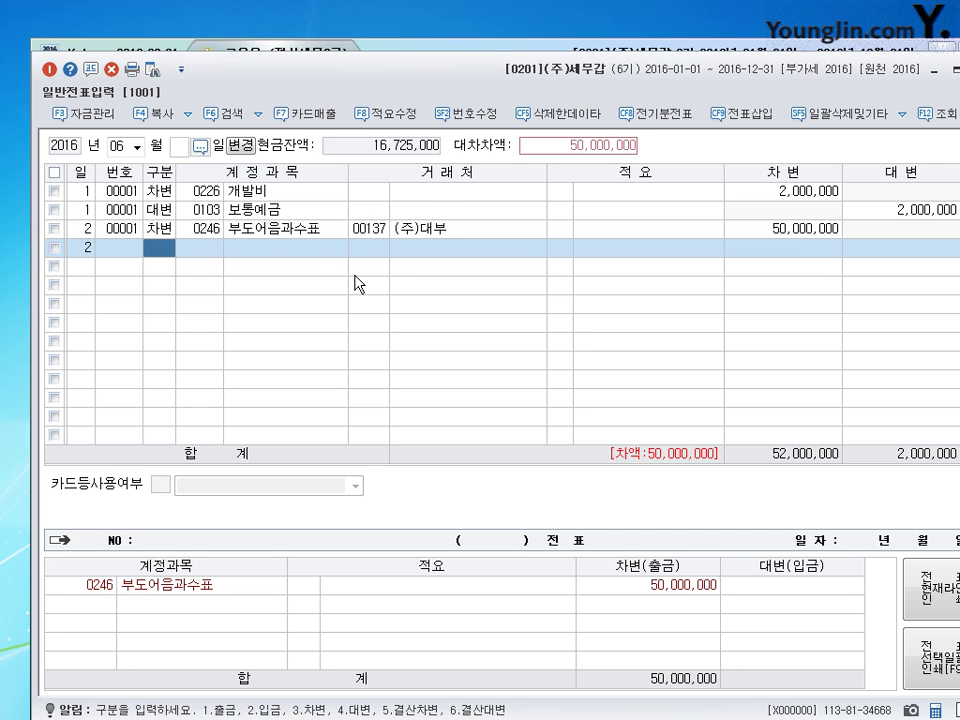
type("4")
key("Return")
type("0110")
key("Return")
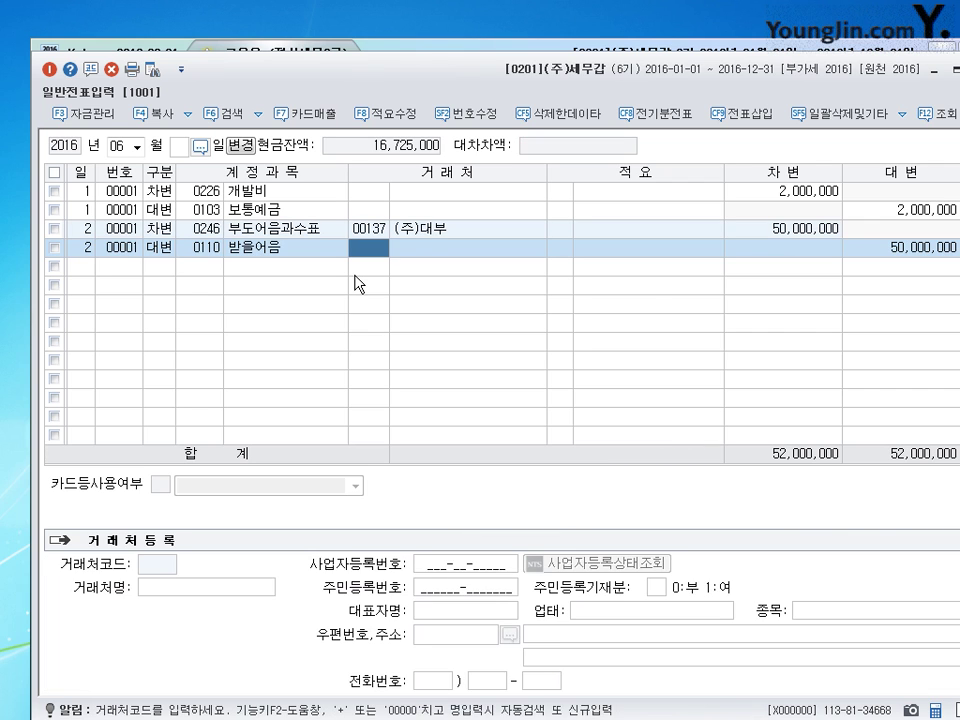
type("137")
key("Return")
key("Return")
key("Return")
key("Return")
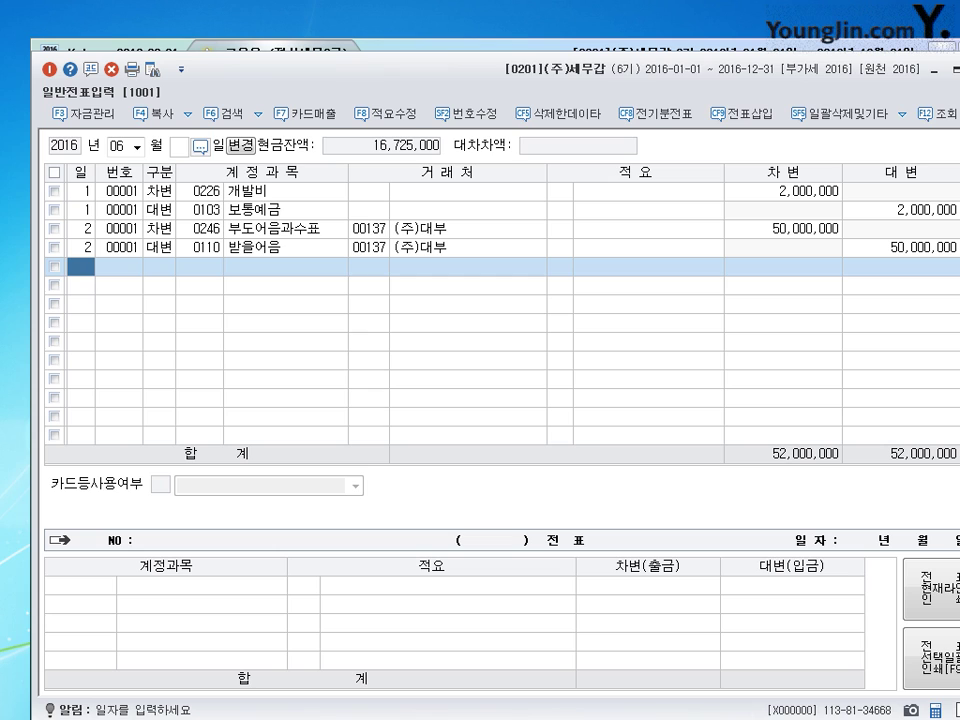
Enter a June 3 debit line for account 232 임차보증금 with an amount of 200,000,000 and no client
type("3")
key("Return")
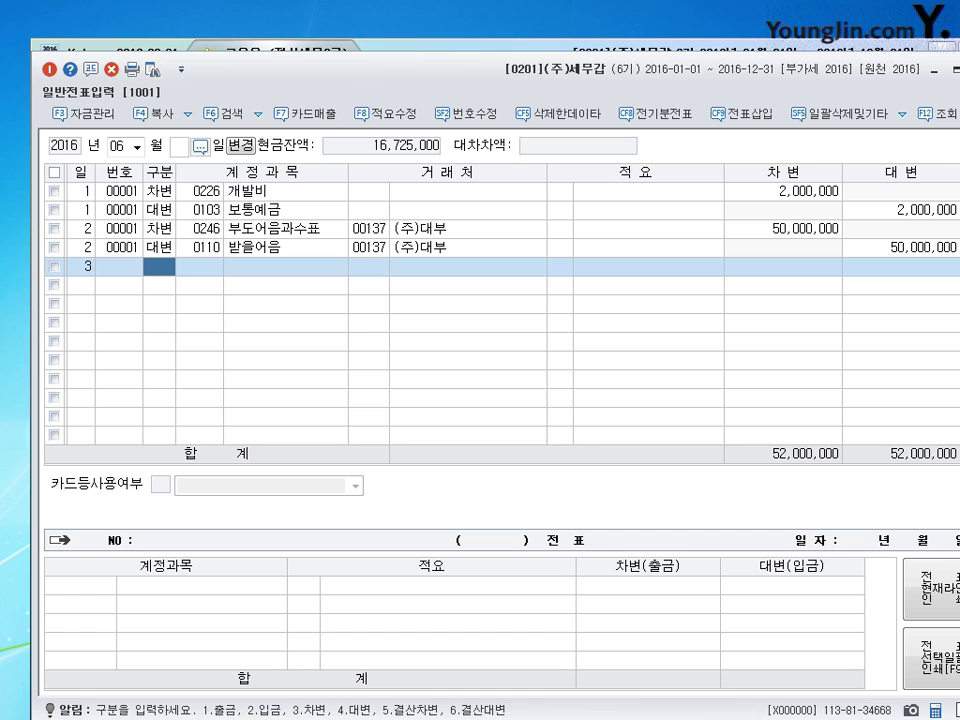
type("3232")
key("Return")
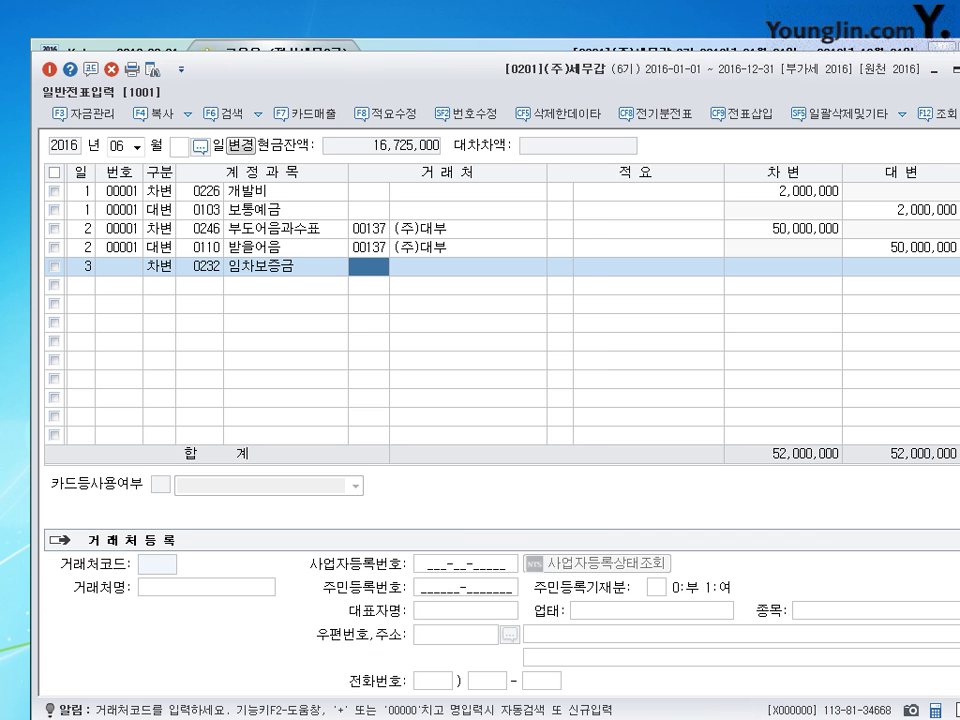
key("Return")
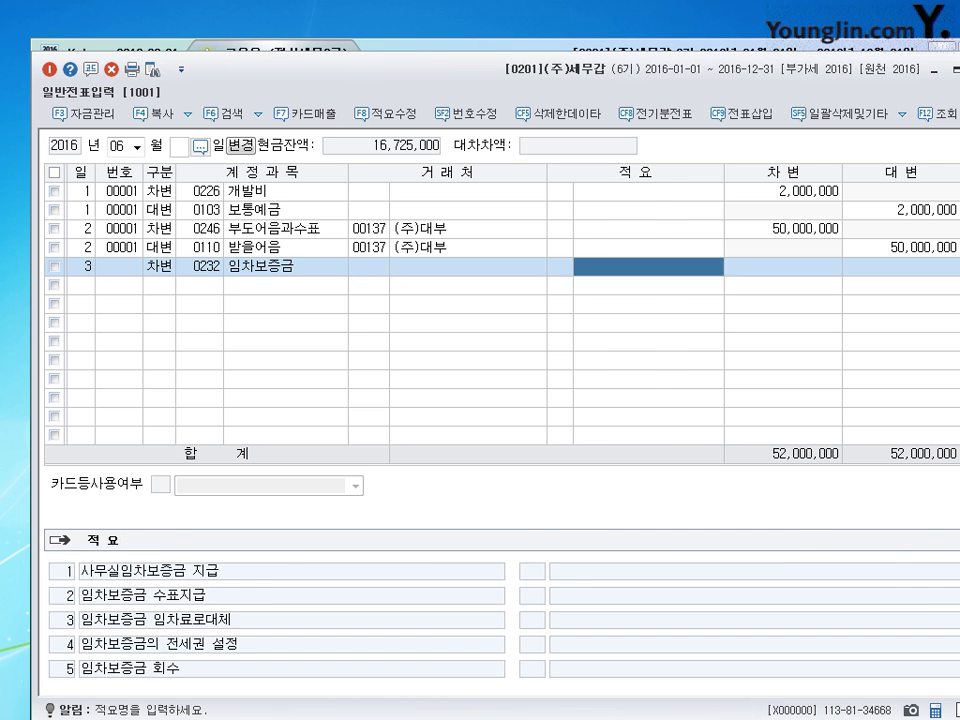
key("Return")
type("200000000")
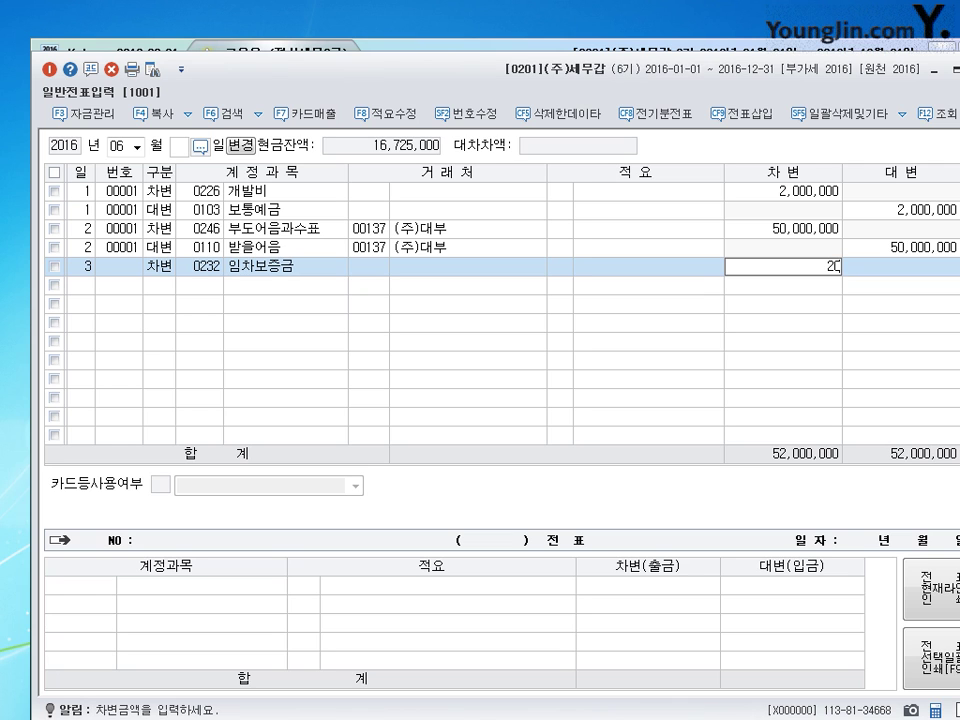
key("Return")
Add the balancing June 3 credit line with account 102 당좌예금
type("4")
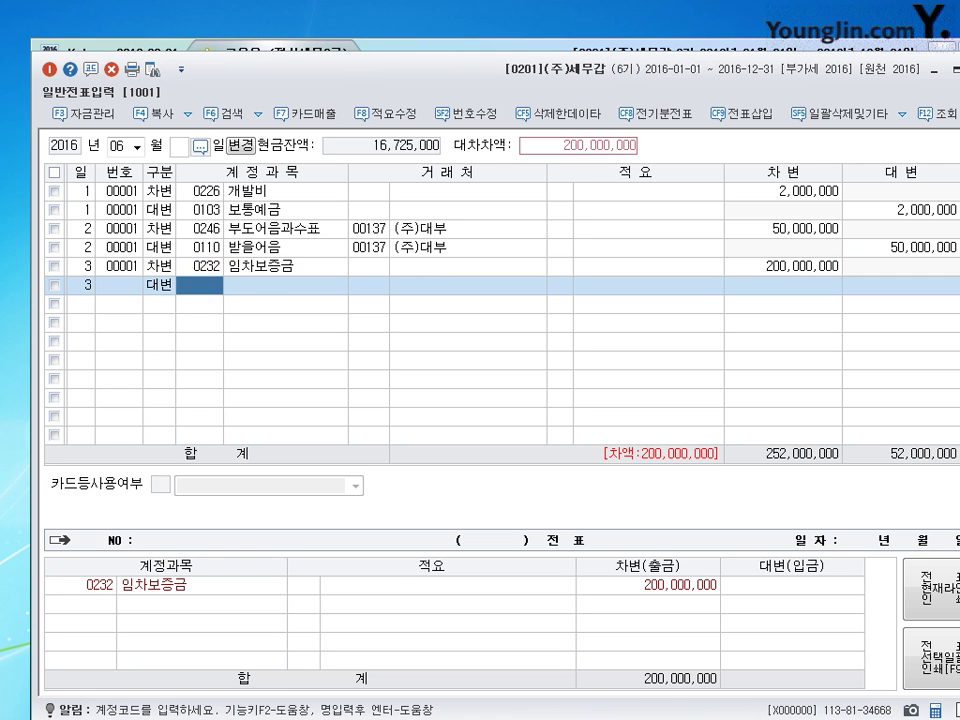
type("102")
key("Return")
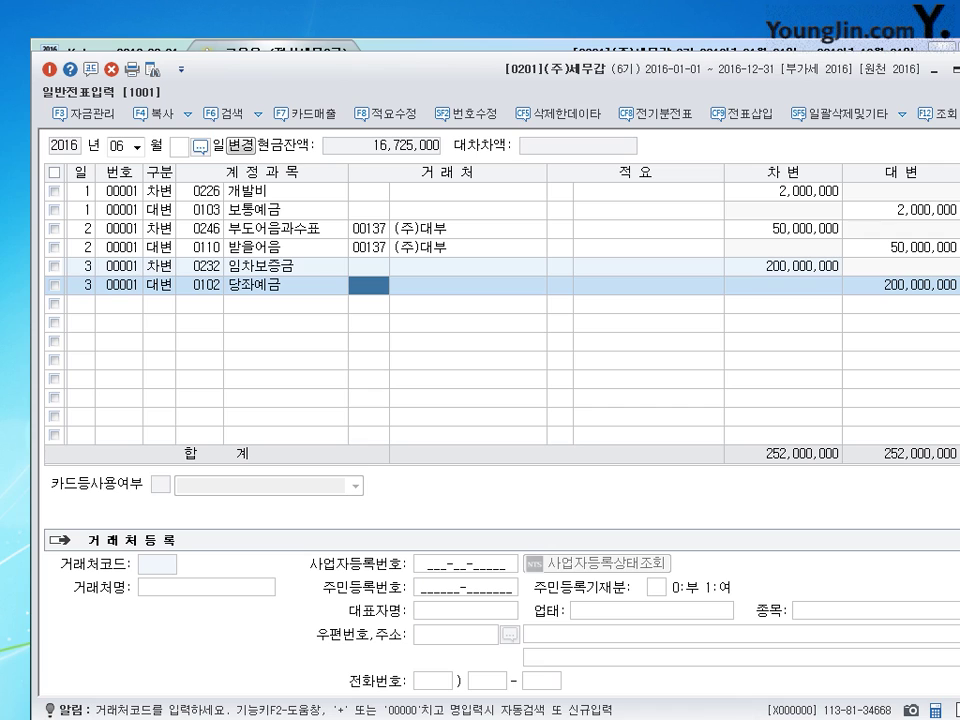